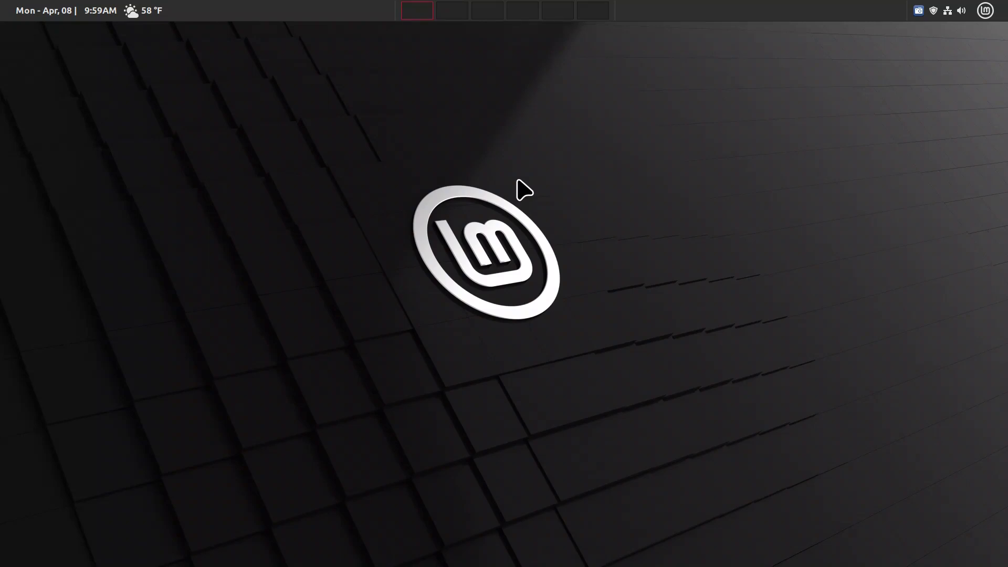
Step: Search the Cinnamon menu for 'fir' to find Firefox Web Browser
key(super)
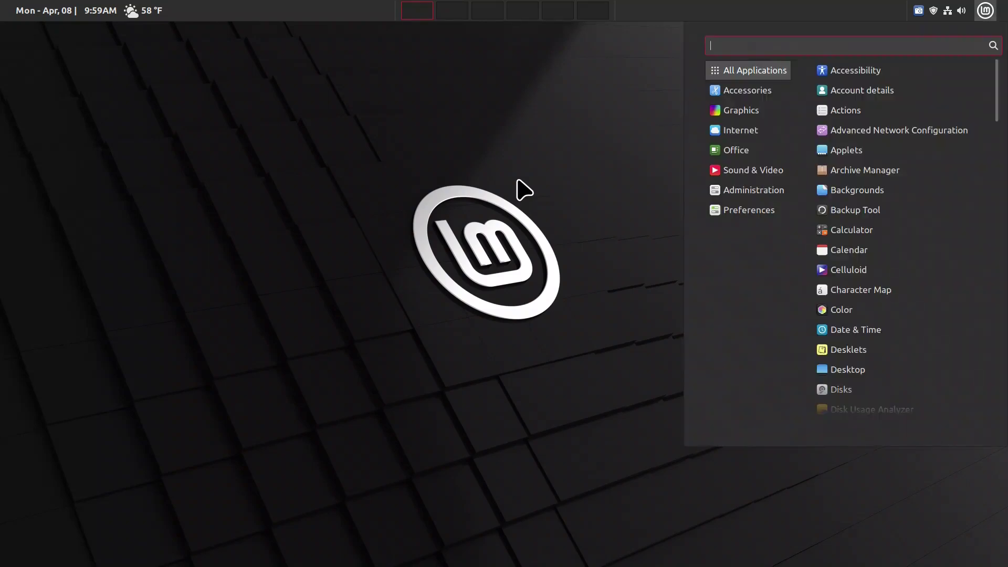
text(fire)
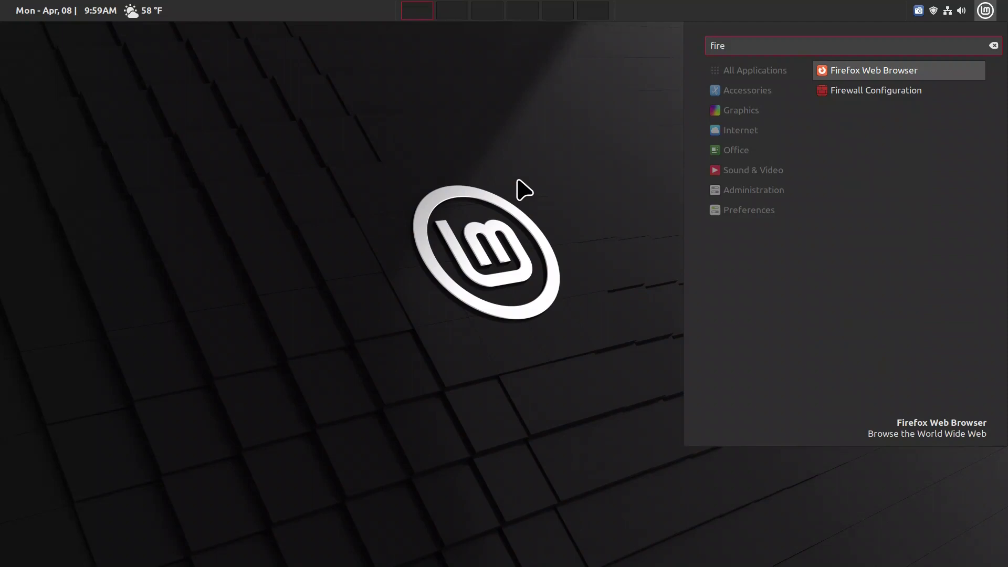
Step: Launch Firefox Web Browser from the results and click into its New Tab page
key(Return)
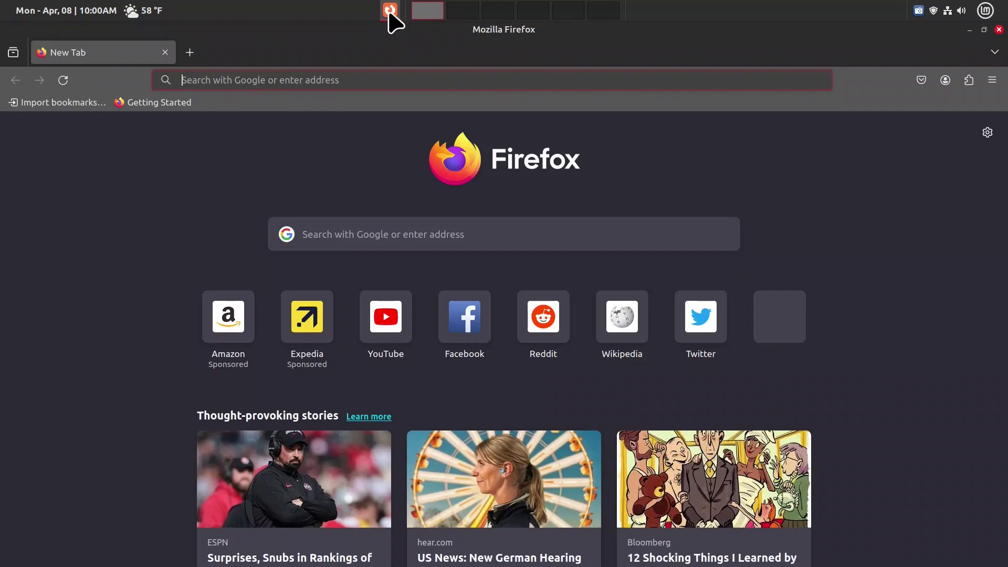
mouse_move(391, 13)
click(730, 177)
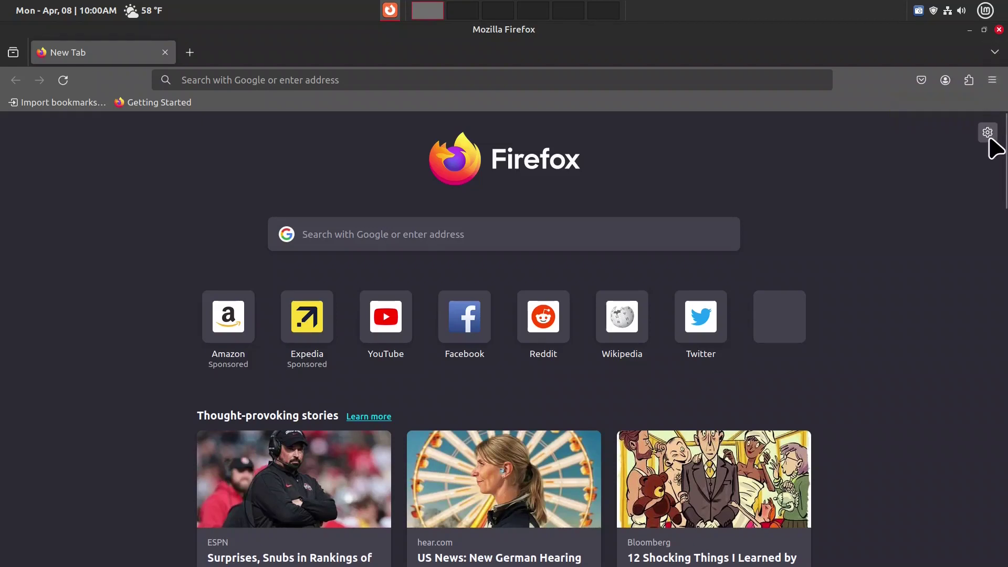
click(992, 81)
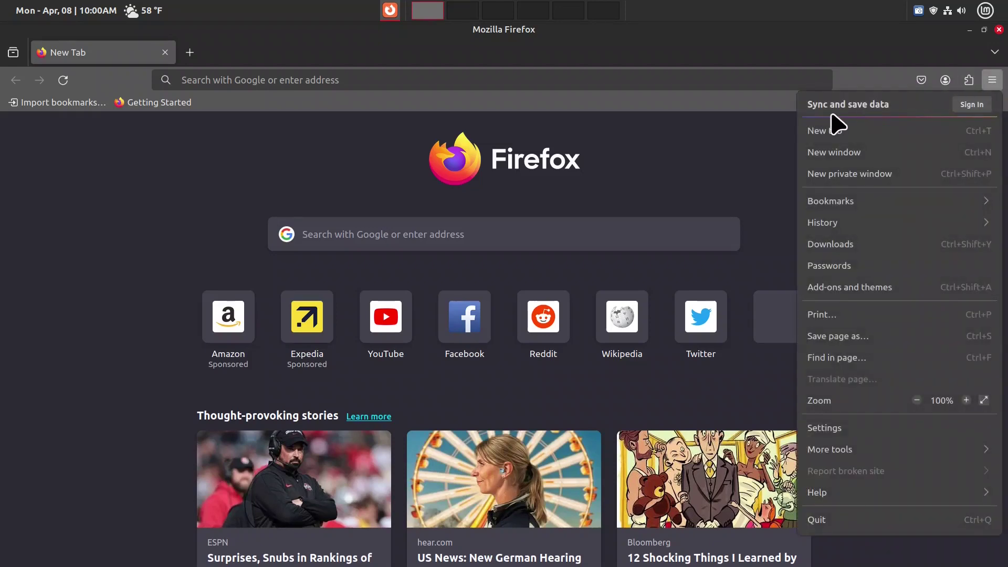
click(683, 159)
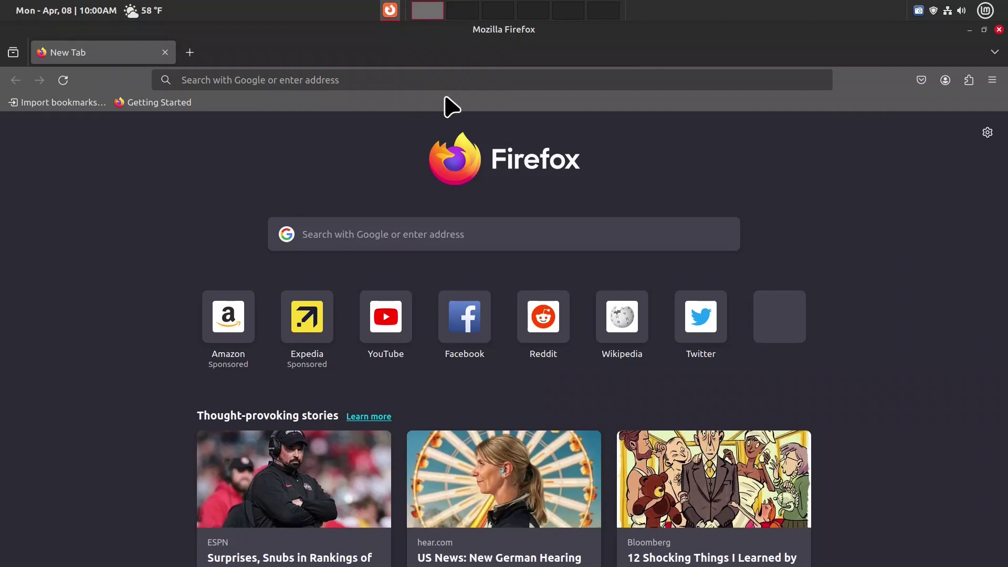
Step: In Customize Toolbar, drag both flexible spaces and Reload to the palette, and bookmarks toolbar items beside the address bar
right_click(886, 79)
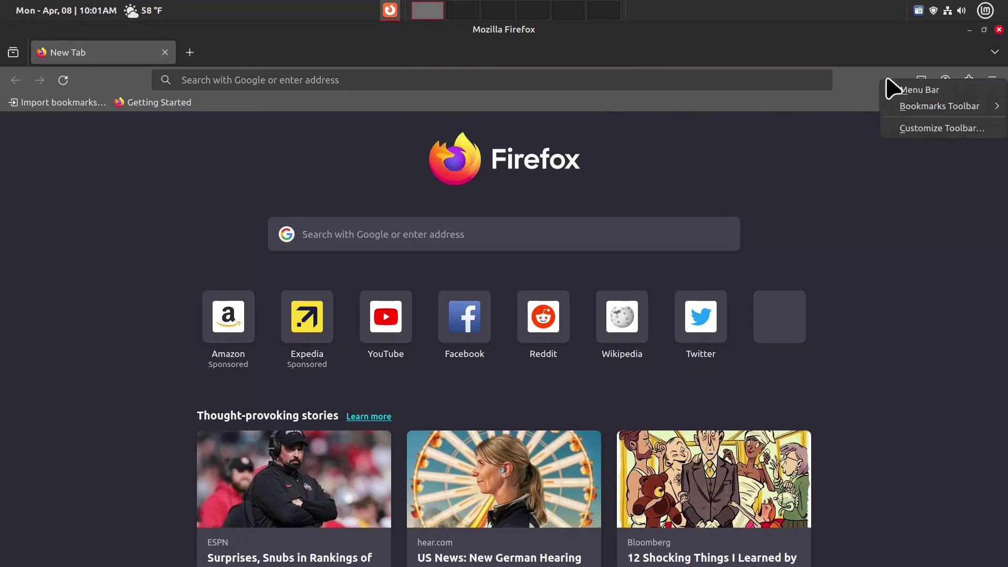
click(904, 129)
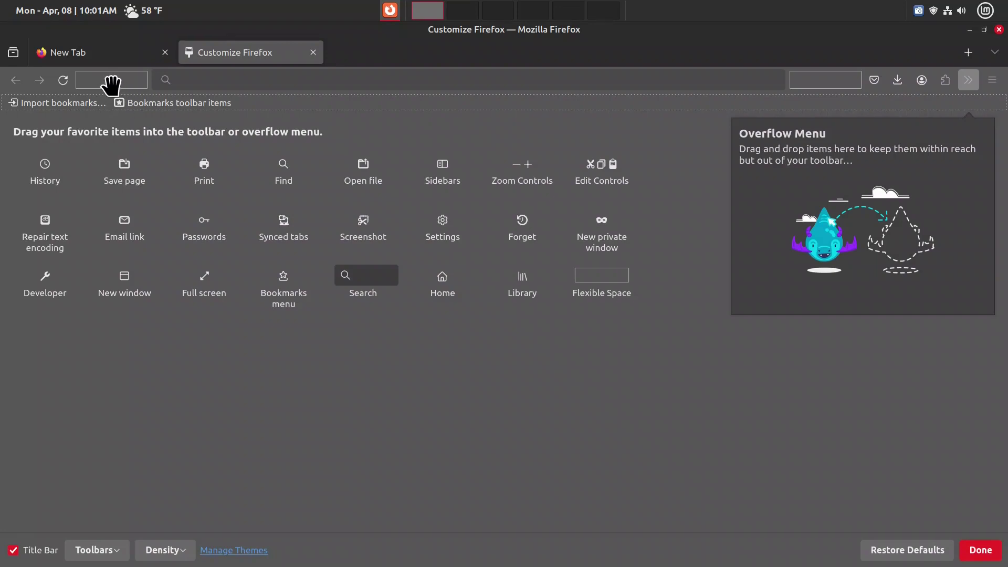
drag(111, 84, 101, 181)
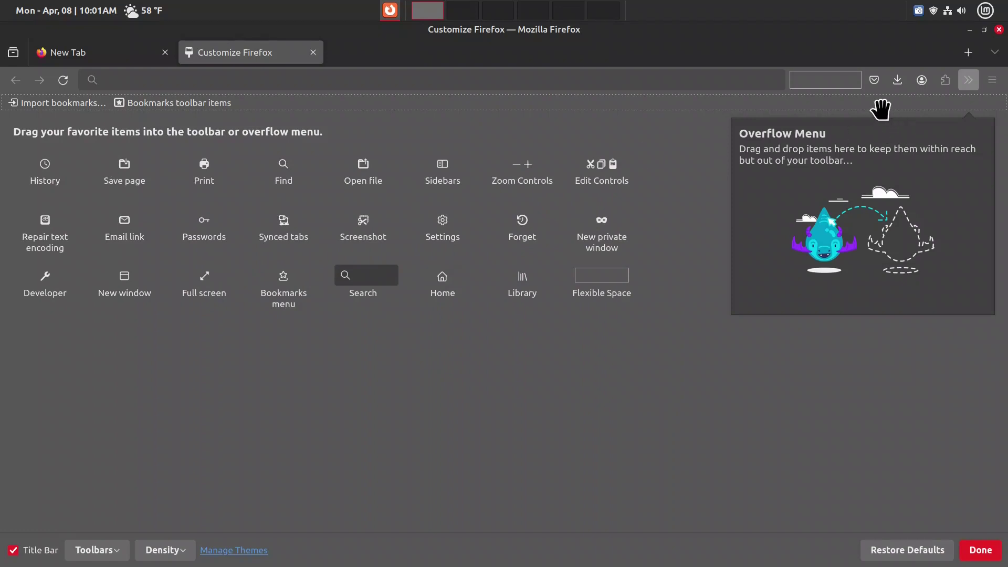
drag(844, 87, 648, 219)
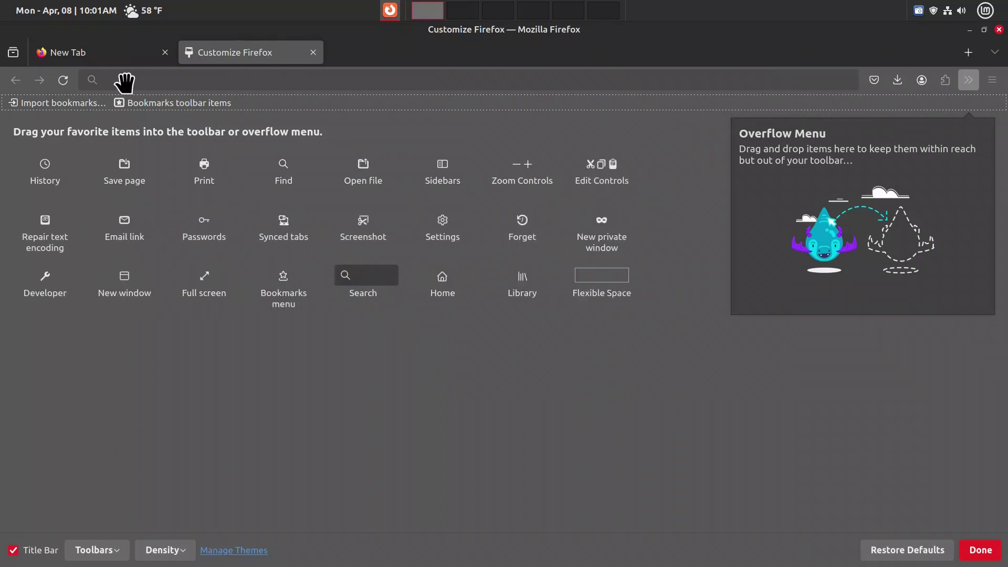
drag(62, 84, 110, 191)
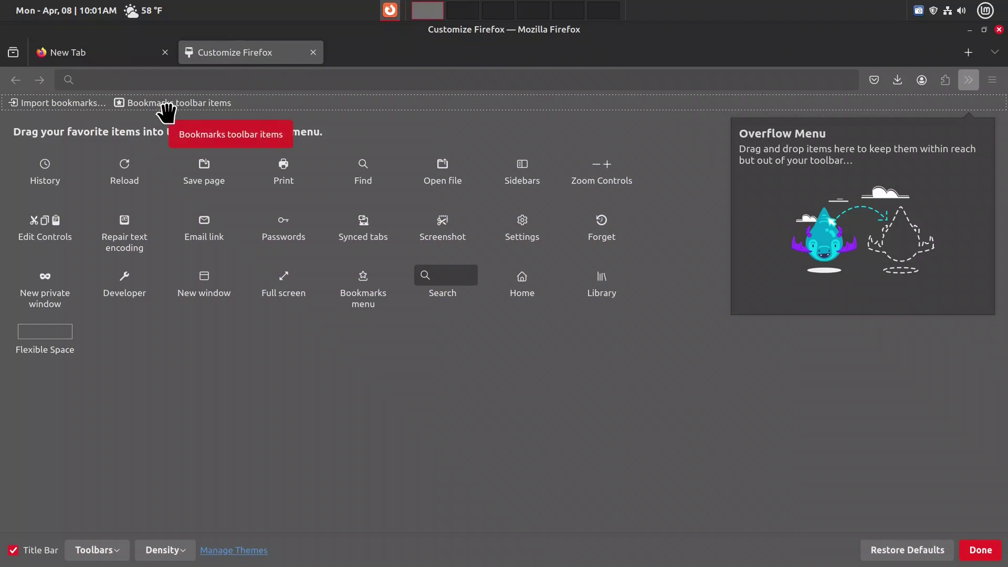
mouse_move(167, 110)
mouse_down()
mouse_move(289, 95)
mouse_move(580, 104)
mouse_move(766, 84)
mouse_up()
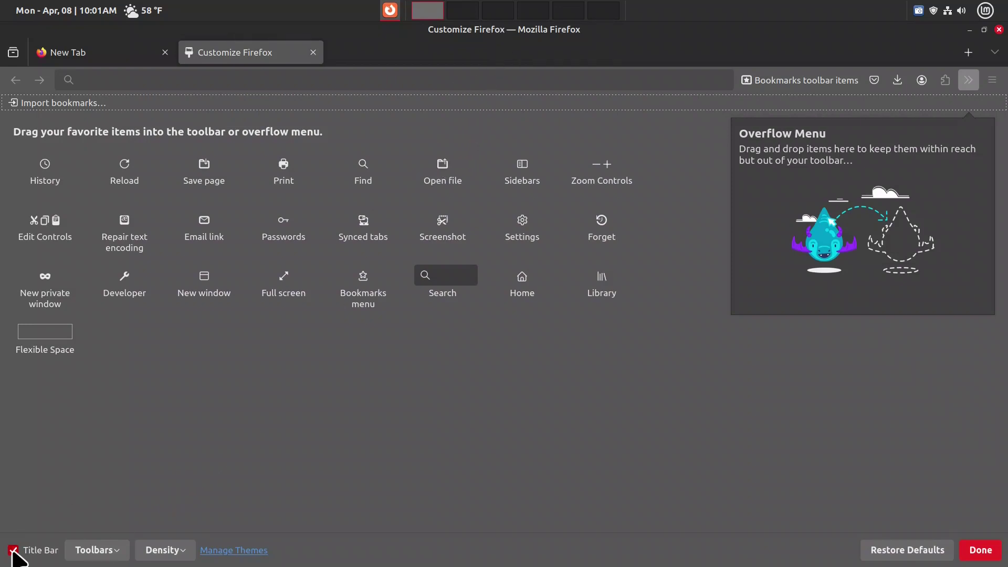
Step: Turn off the Title Bar and set the Bookmarks Toolbar to Never Show
click(13, 550)
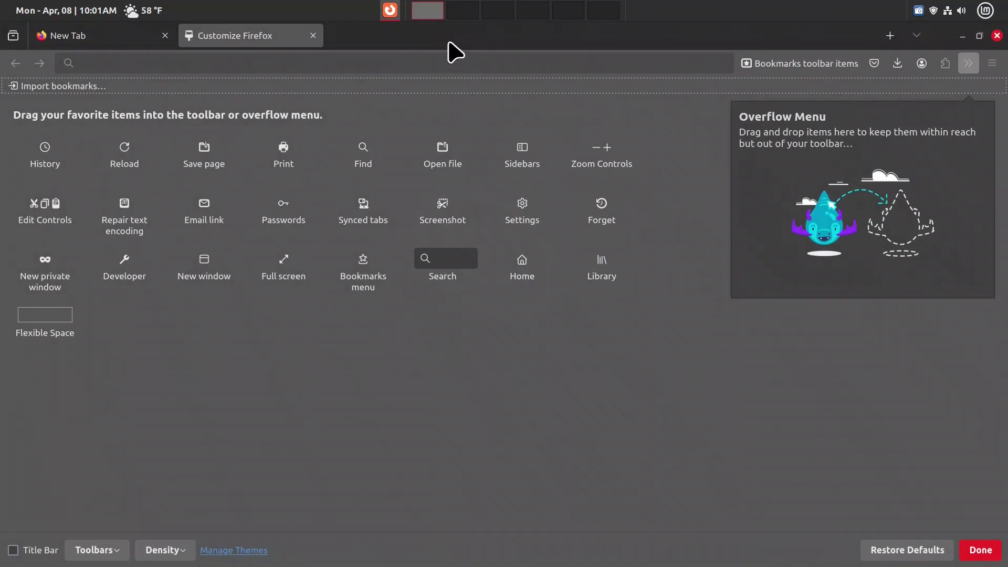
click(117, 553)
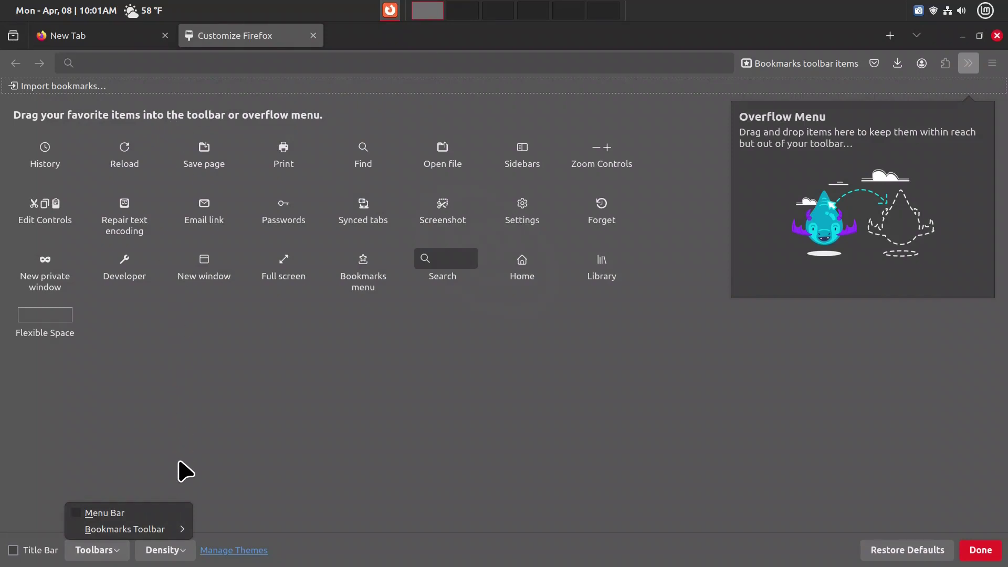
mouse_move(175, 531)
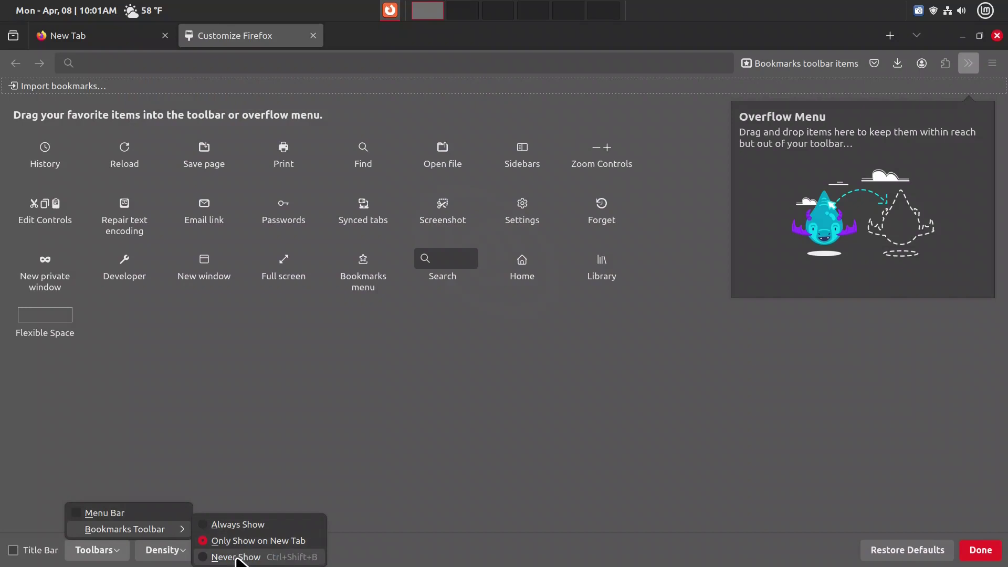
click(235, 557)
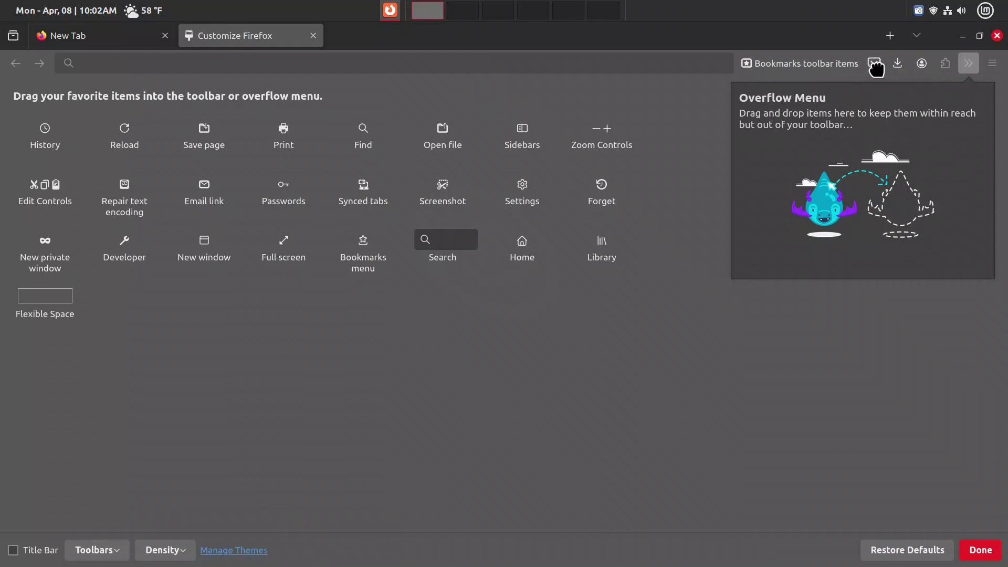
Step: Move Save to Pocket into the Overflow Menu and place Downloads after Extensions
drag(875, 67, 880, 186)
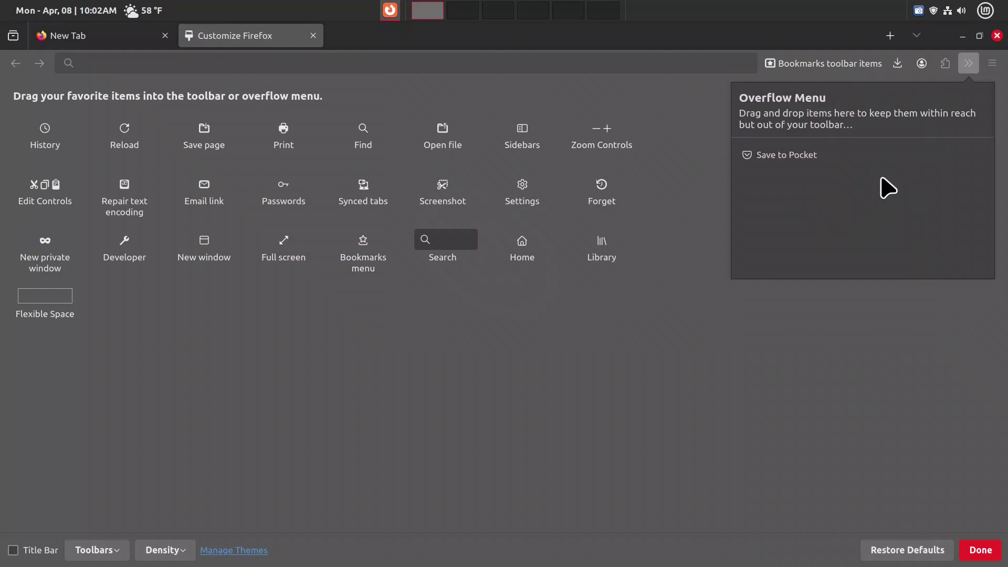
drag(898, 67, 950, 66)
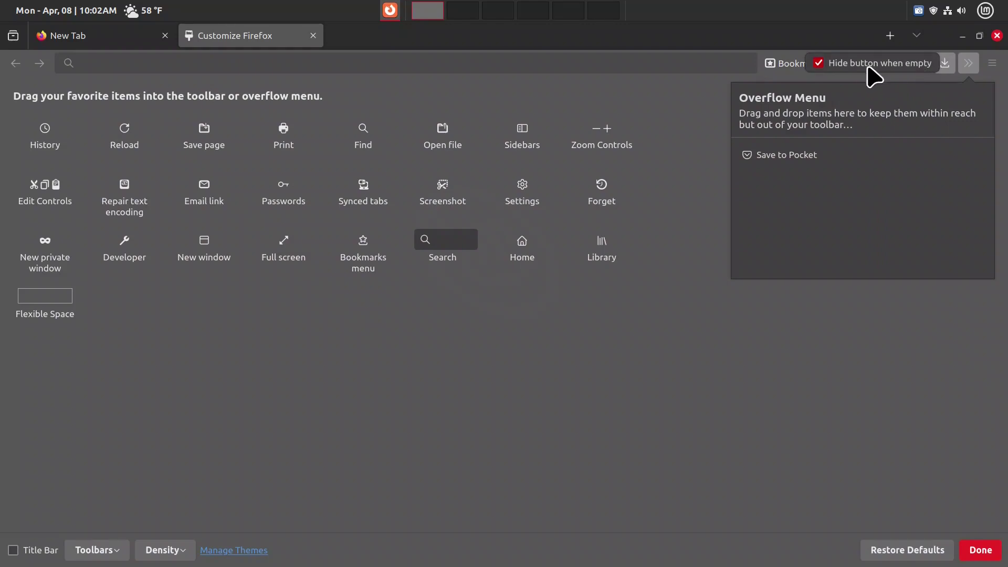
click(893, 201)
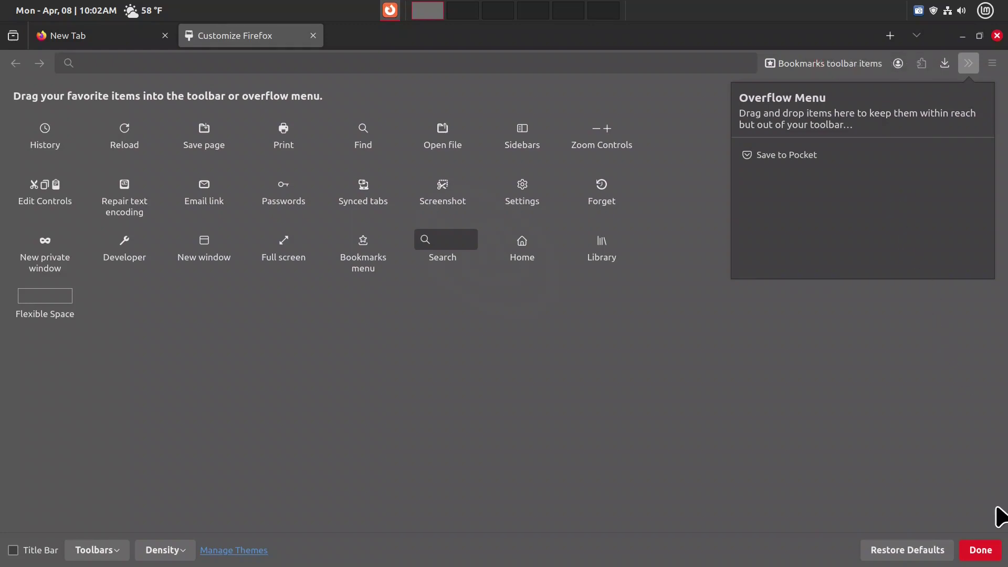
Step: Finish customizing, start Mozilla account sign-in from the ☰ menu, and enter the account e-mail
click(980, 550)
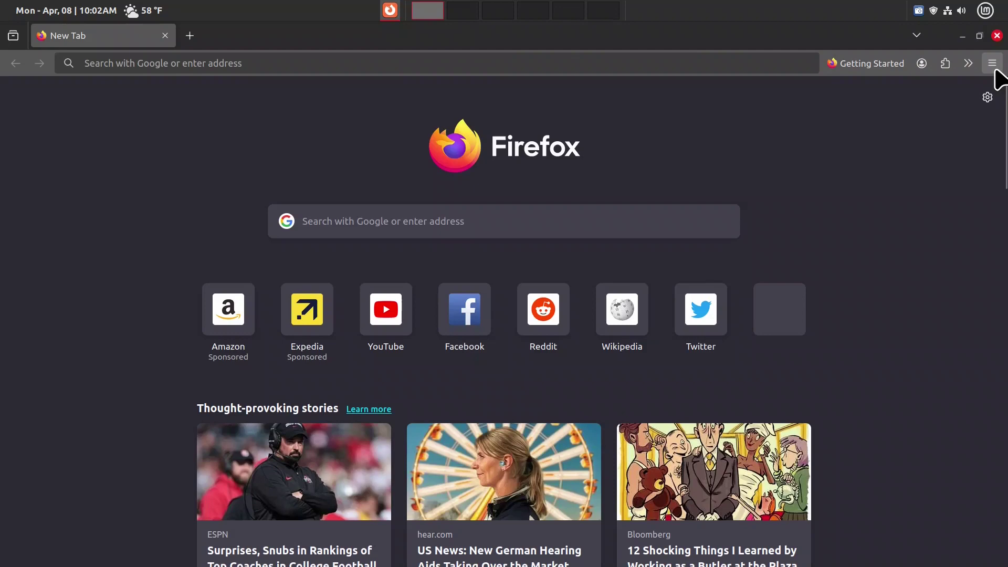
click(992, 63)
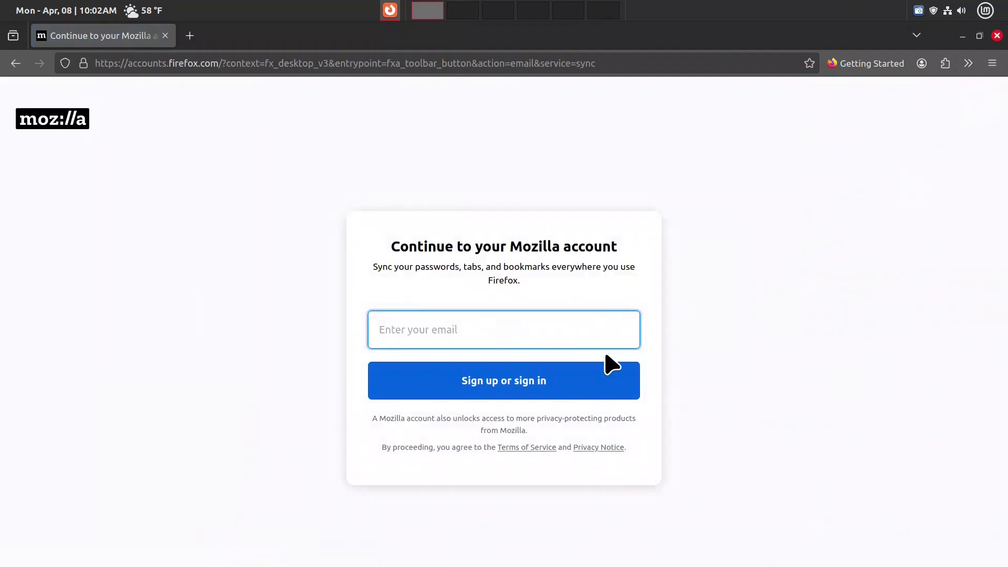
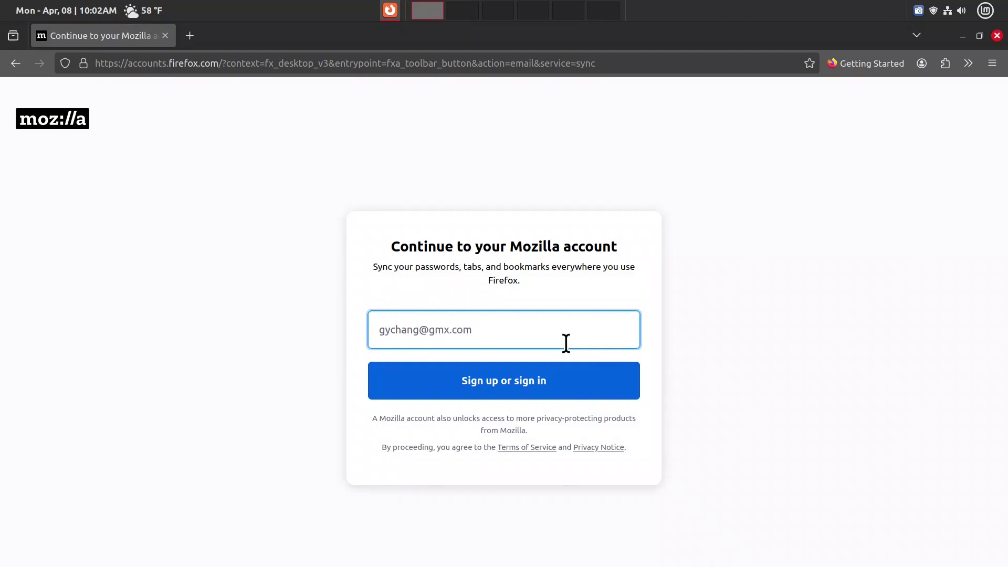
Step: Continue past the e-mail step and sign in with the account password
click(543, 395)
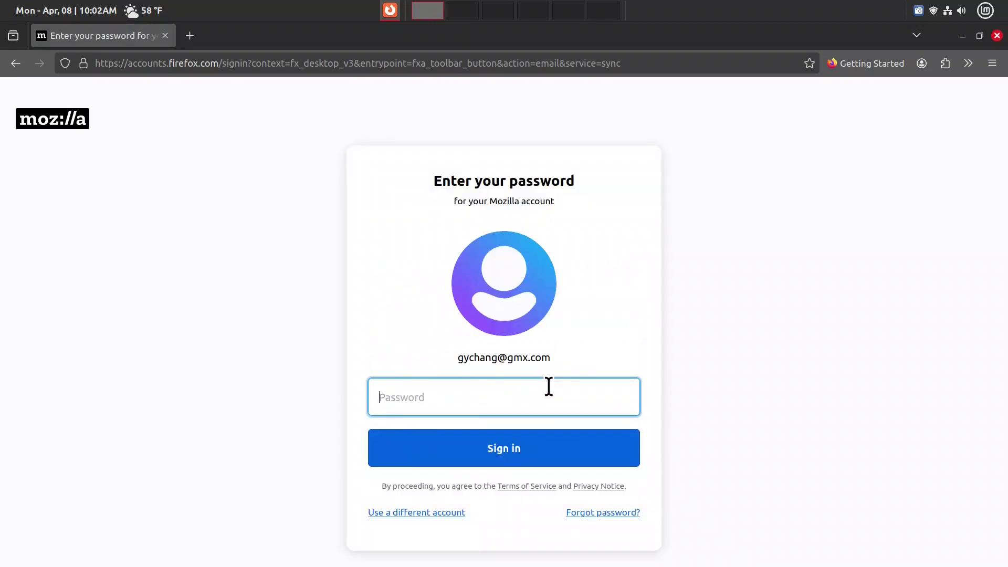
text(•)
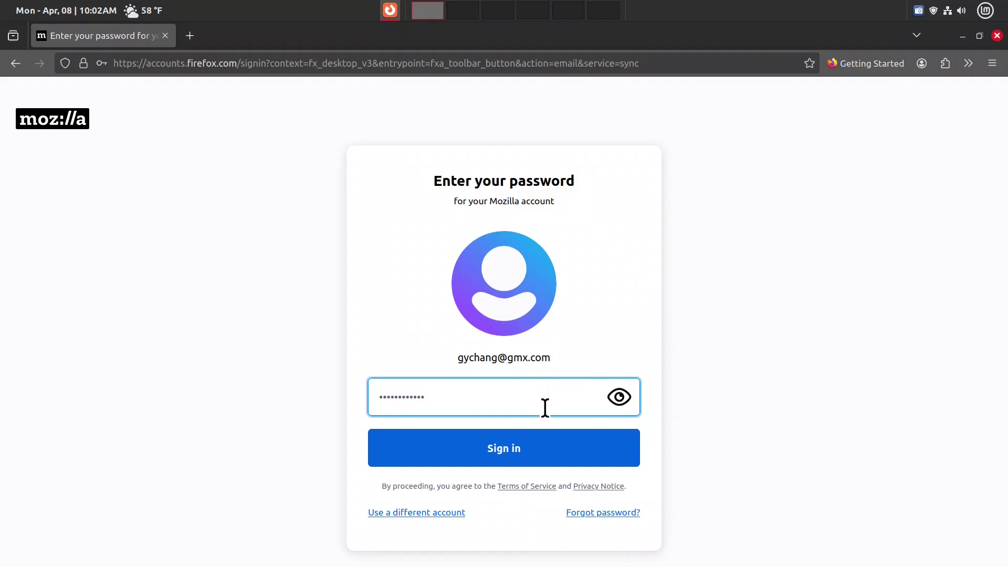
click(547, 450)
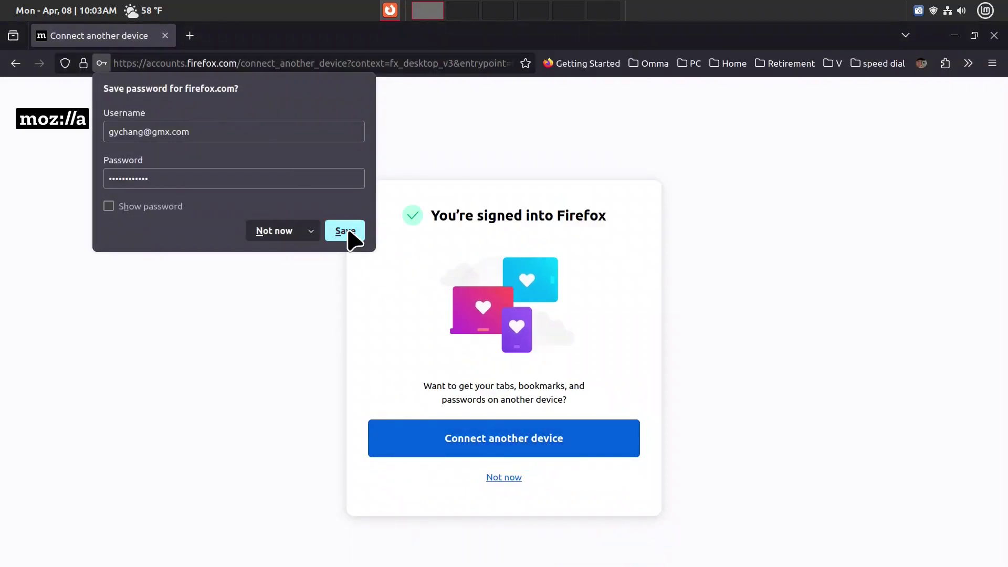
Step: Save the Mozilla account password in Firefox and choose 'Not now' for connecting another device
click(347, 233)
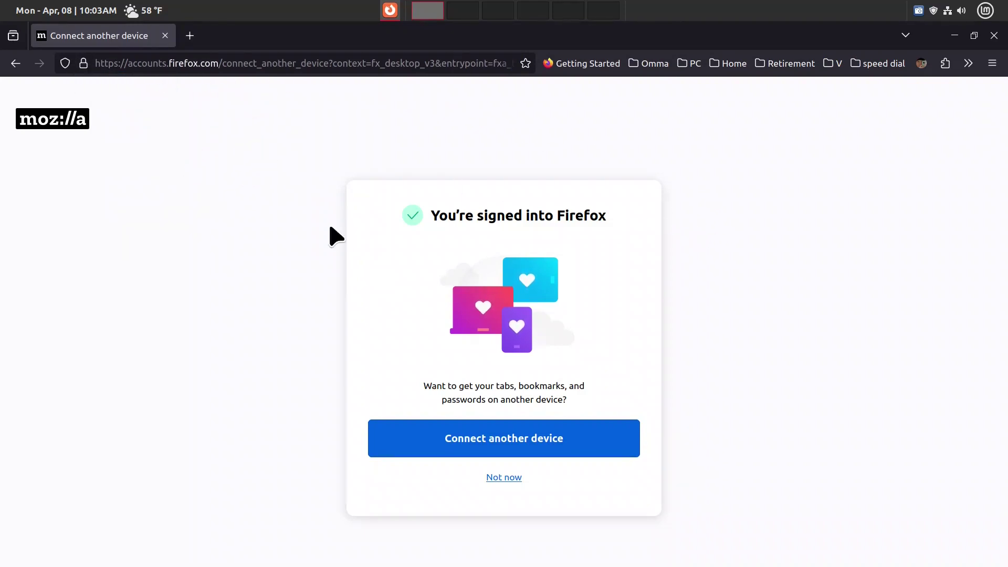
click(496, 477)
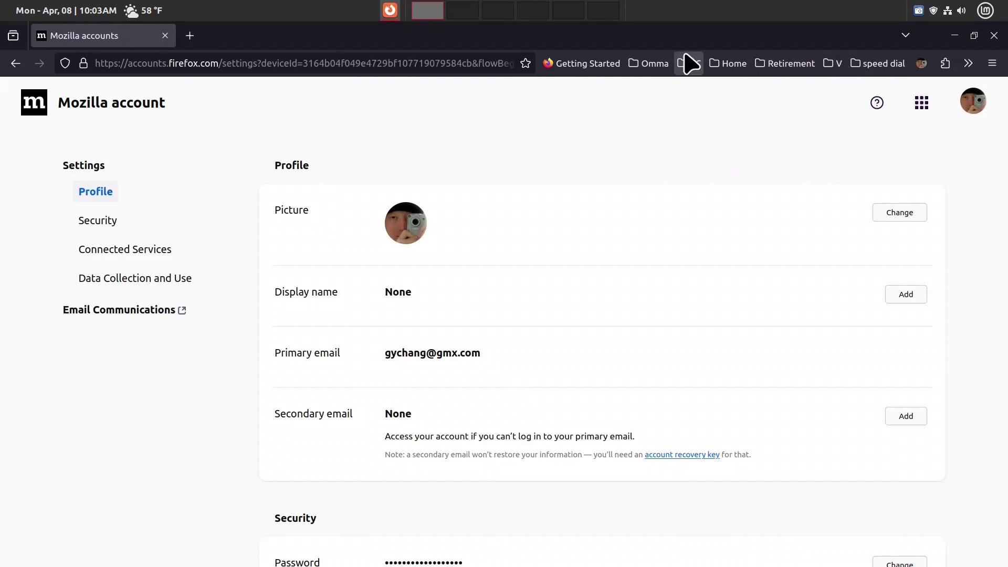
Step: Delete the Getting Started bookmark from the toolbar via its context menu
right_click(588, 66)
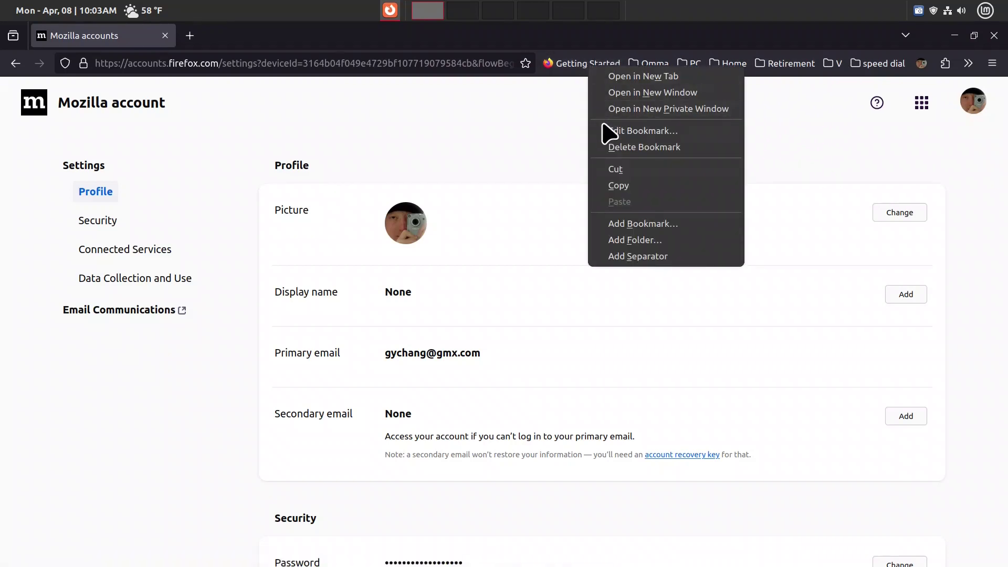
click(641, 148)
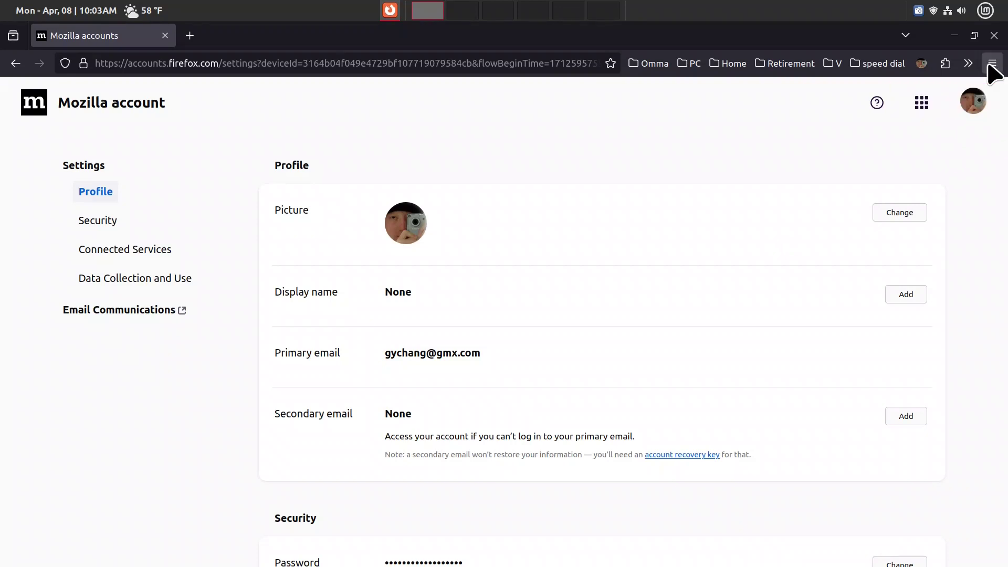
Step: Close Firefox and relaunch it by searching 'firef' in the Cinnamon menu
click(994, 35)
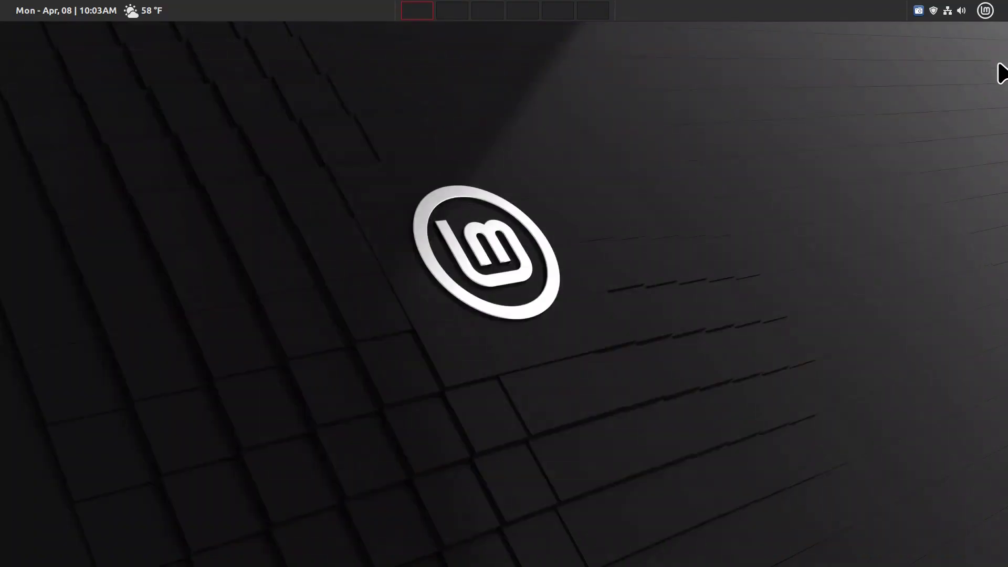
key(super)
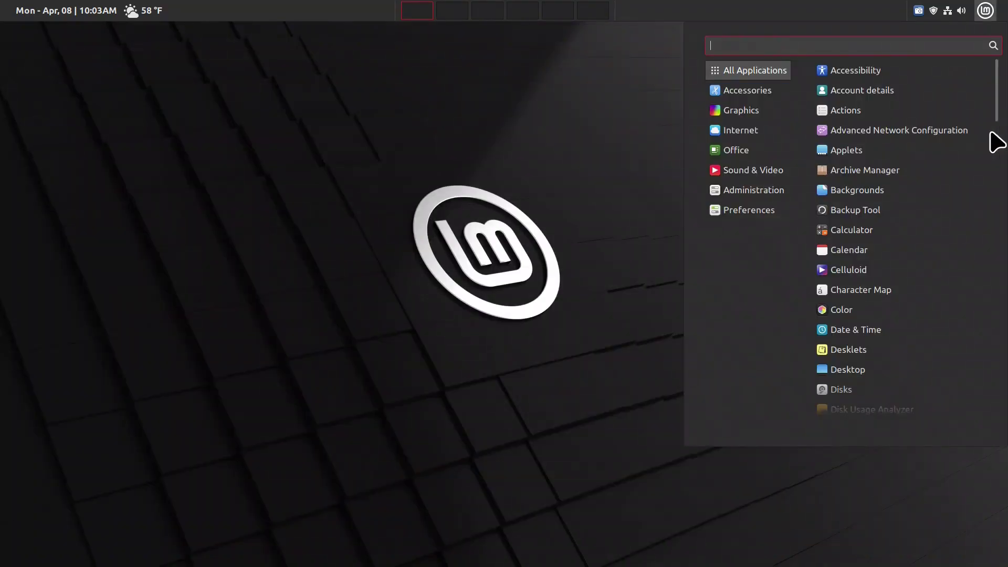
text(firef)
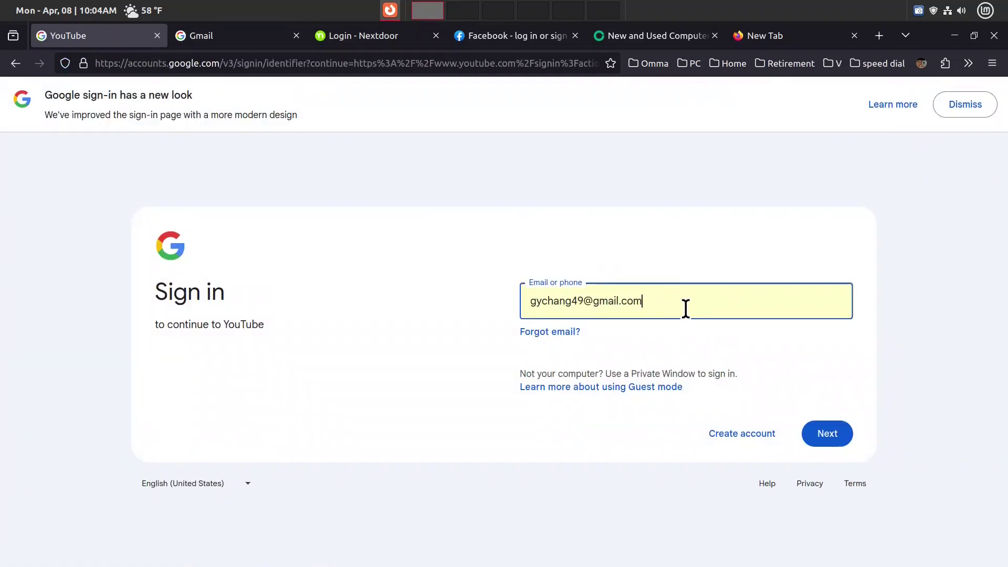
Step: Sign into Google with the e-mail and password, verifying via 'Tap Yes on your phone or tablet'
click(839, 440)
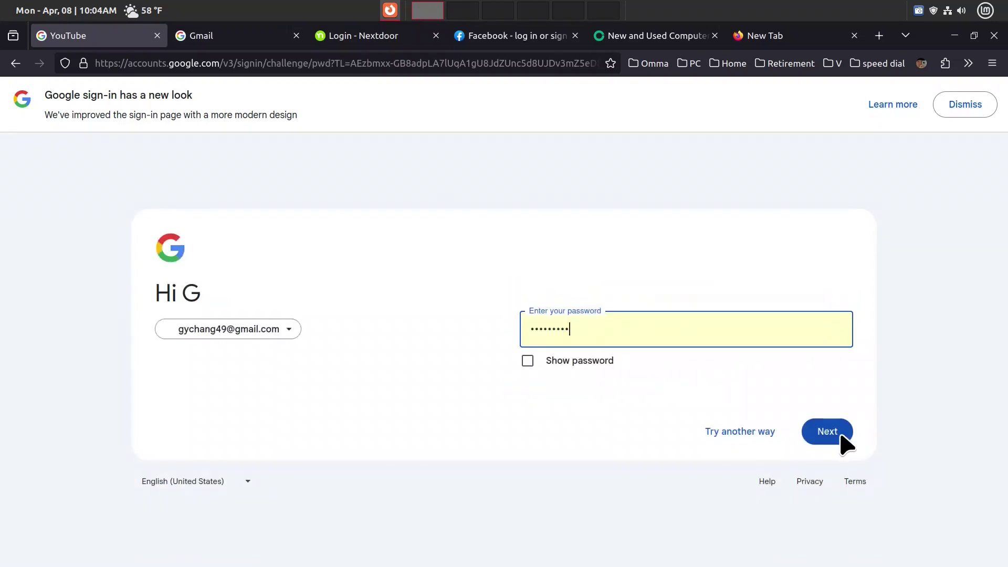
click(840, 436)
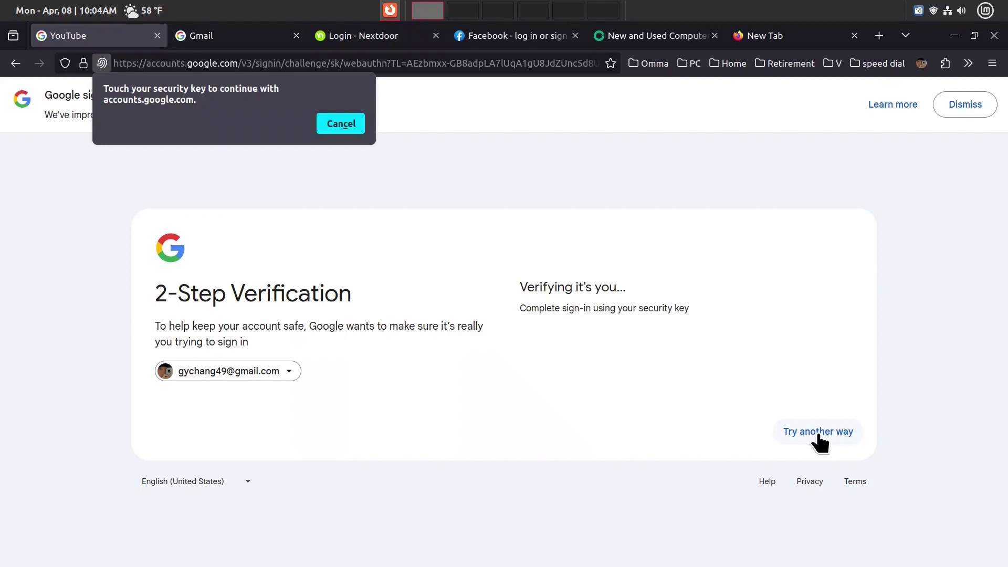
click(817, 434)
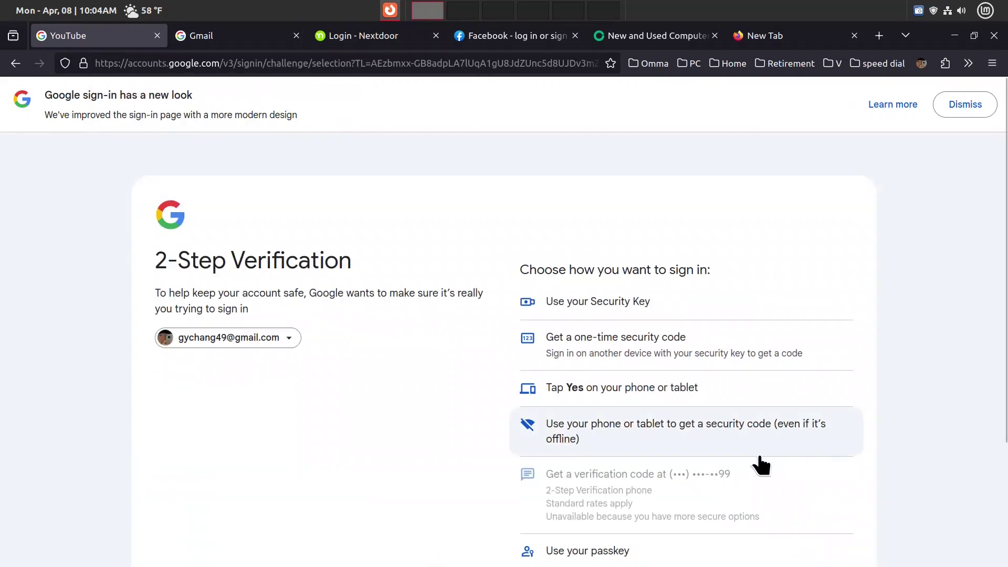
click(636, 392)
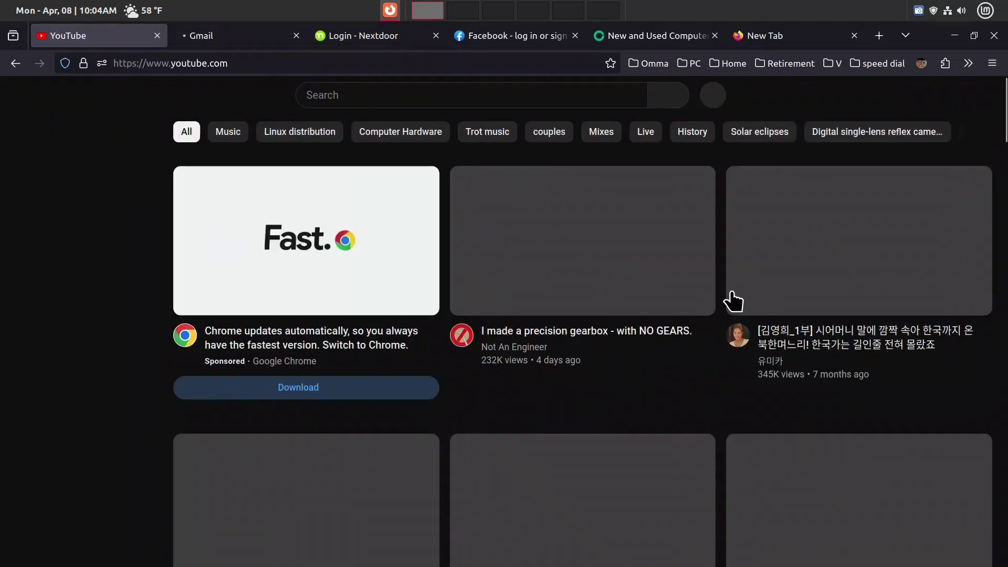
Step: Scroll through the YouTube recommendations, then switch to the Gmail inbox tab with Ctrl+Tab
scroll(737, 307, down, 3)
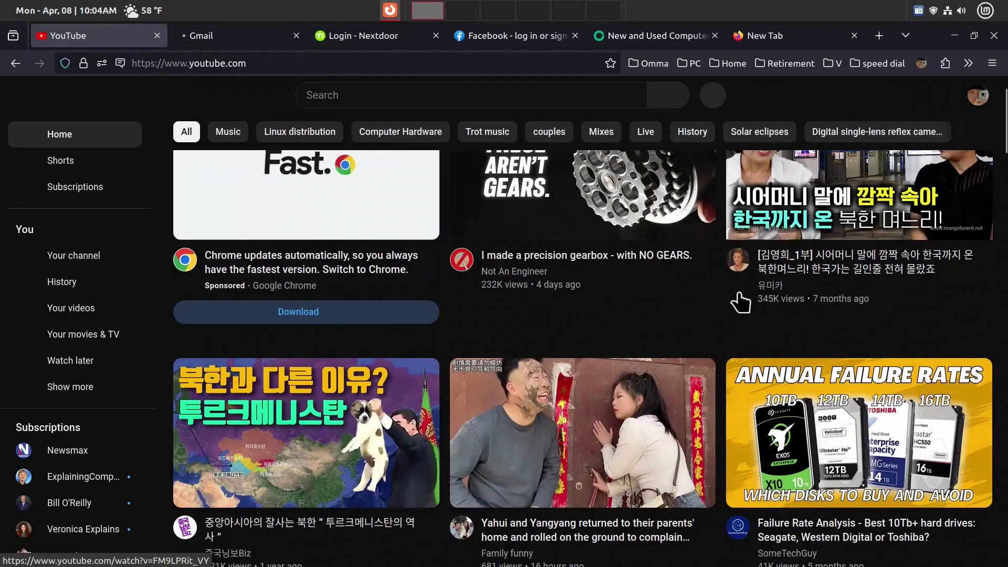
scroll(741, 314, down, 4)
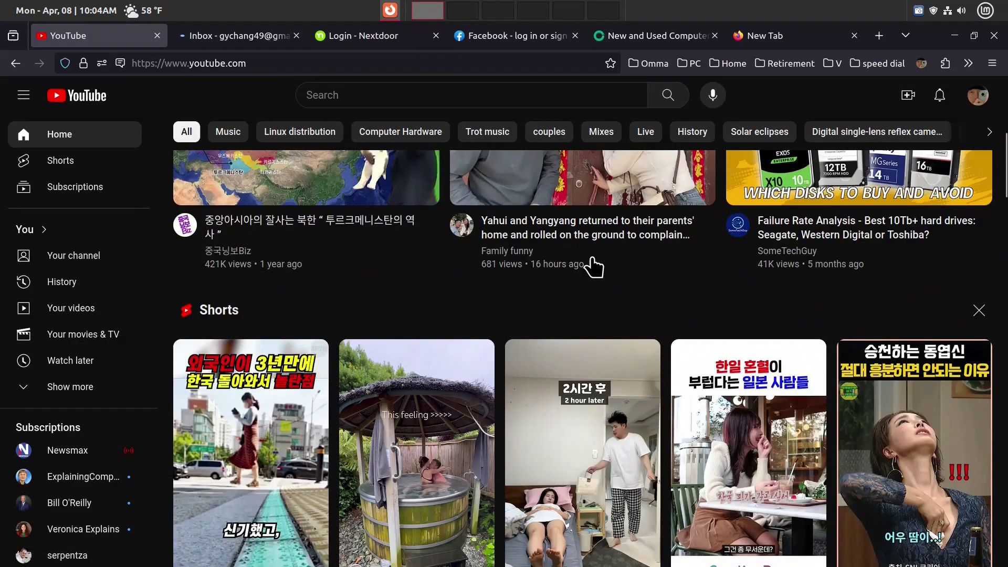
scroll(647, 363, down, 4)
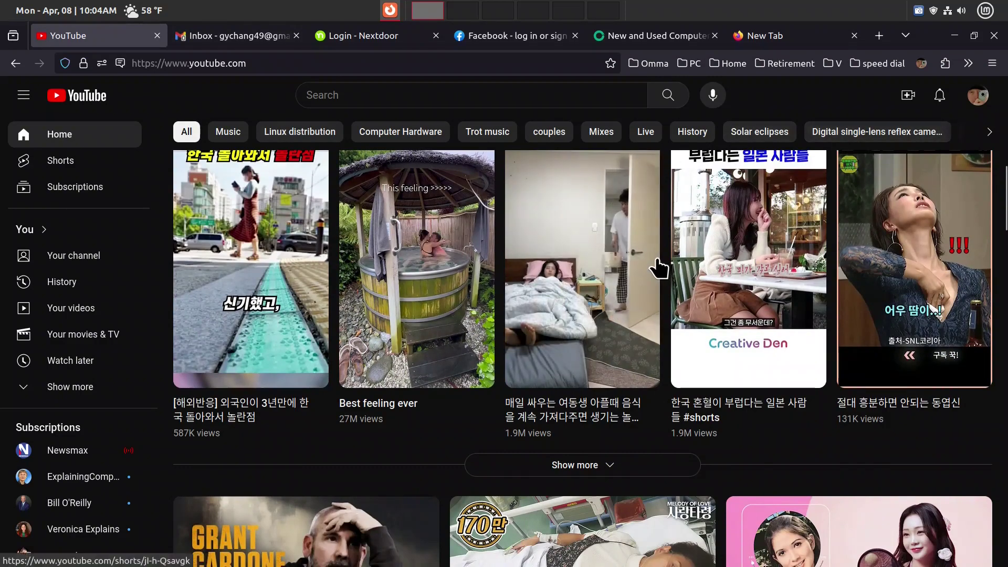
scroll(655, 266, down, 4)
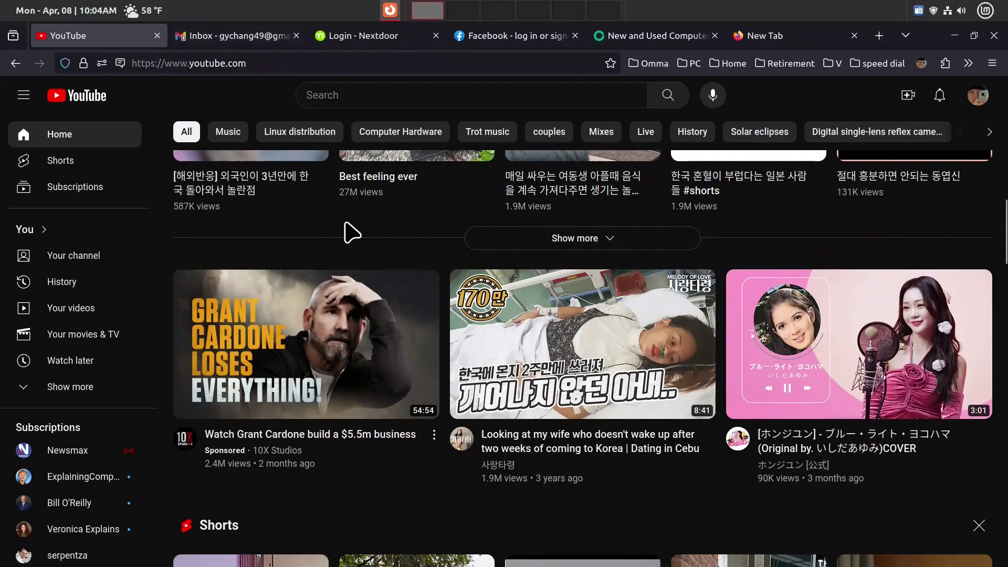
key(ctrl+Tab)
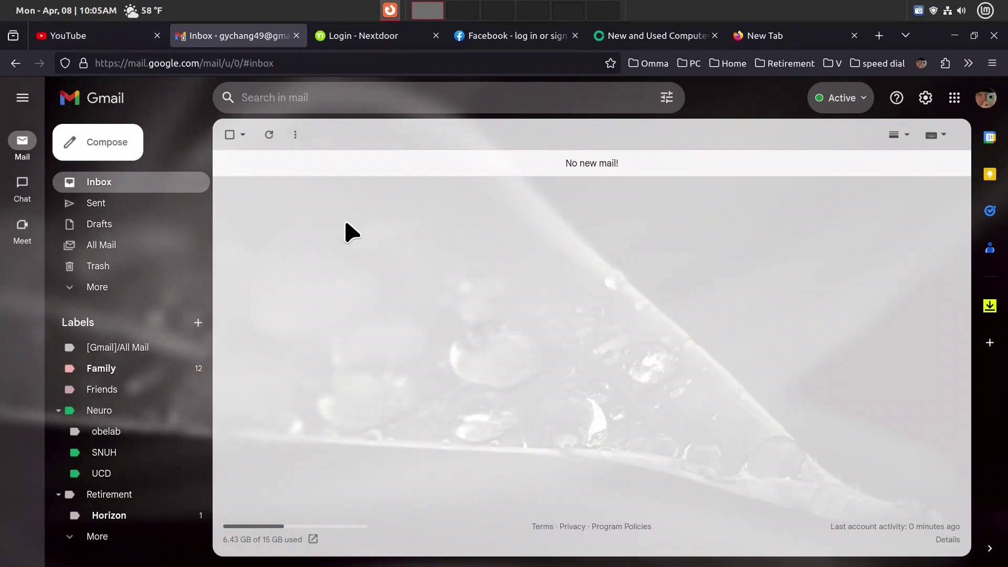
Step: Sign in to Nextdoor with the saved credentials to reach its News Feed
key(ctrl+Tab)
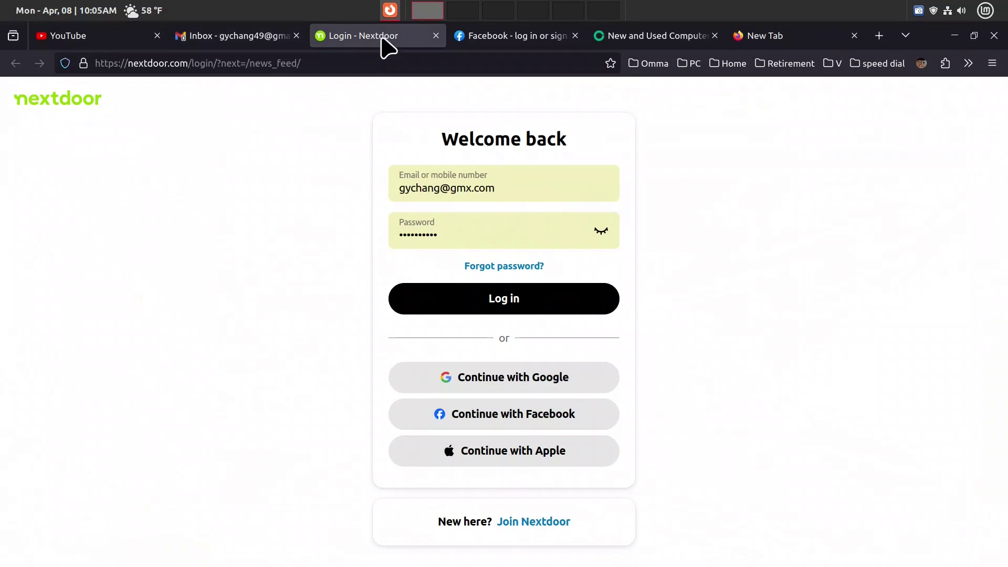
click(521, 300)
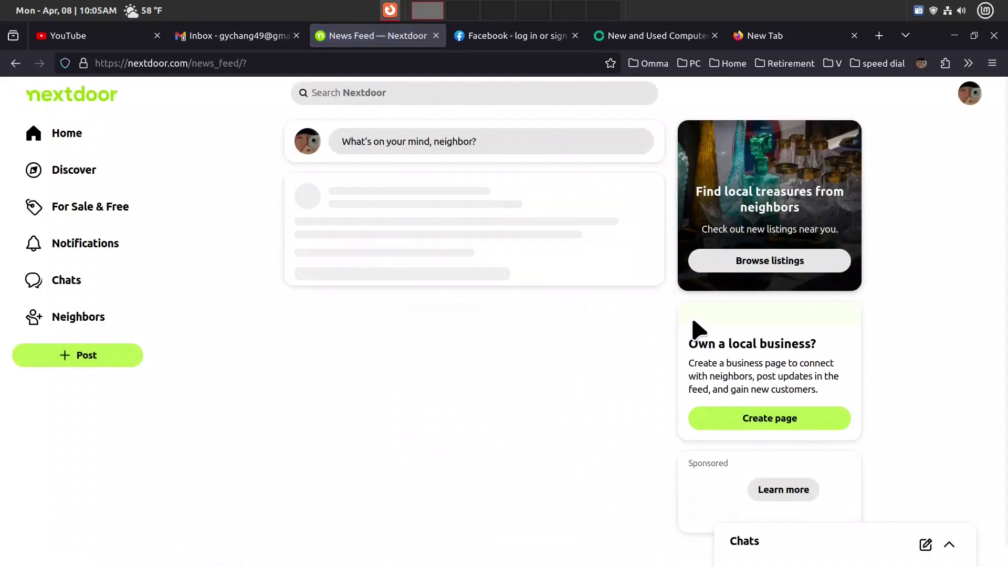
key(ctrl+Tab)
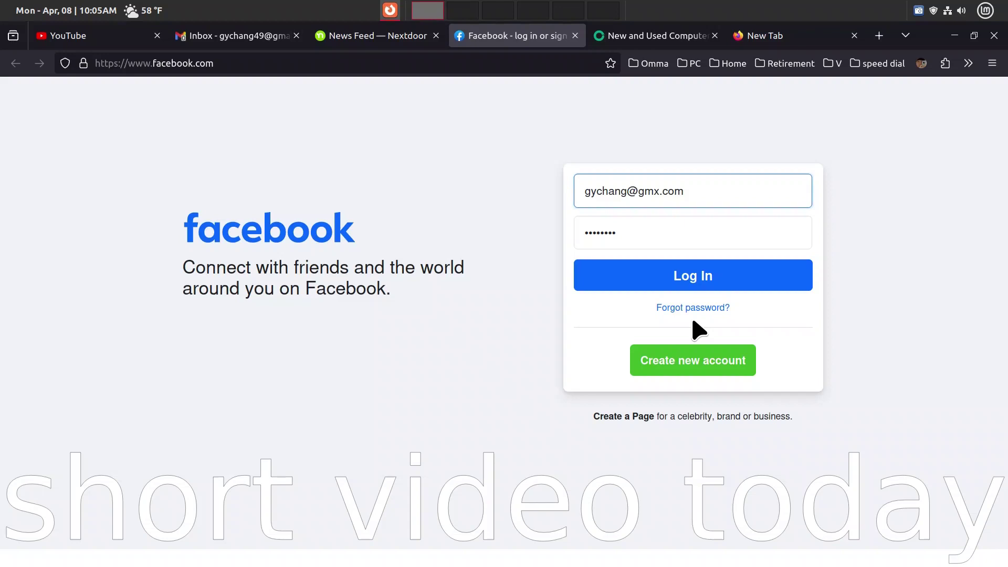
Step: Log in to Facebook and browse the home feed, opening the OnDemandKorea story
click(691, 283)
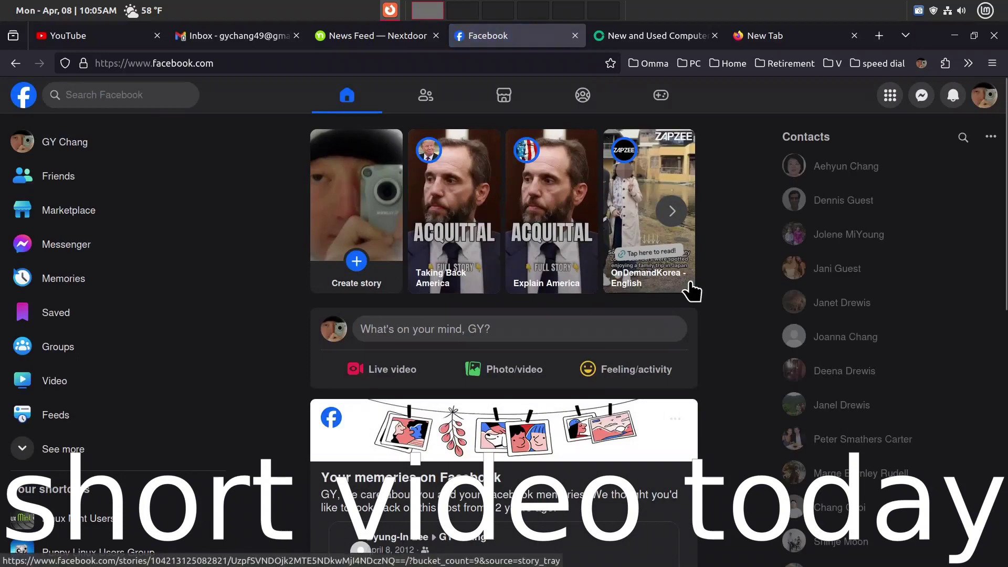
click(692, 289)
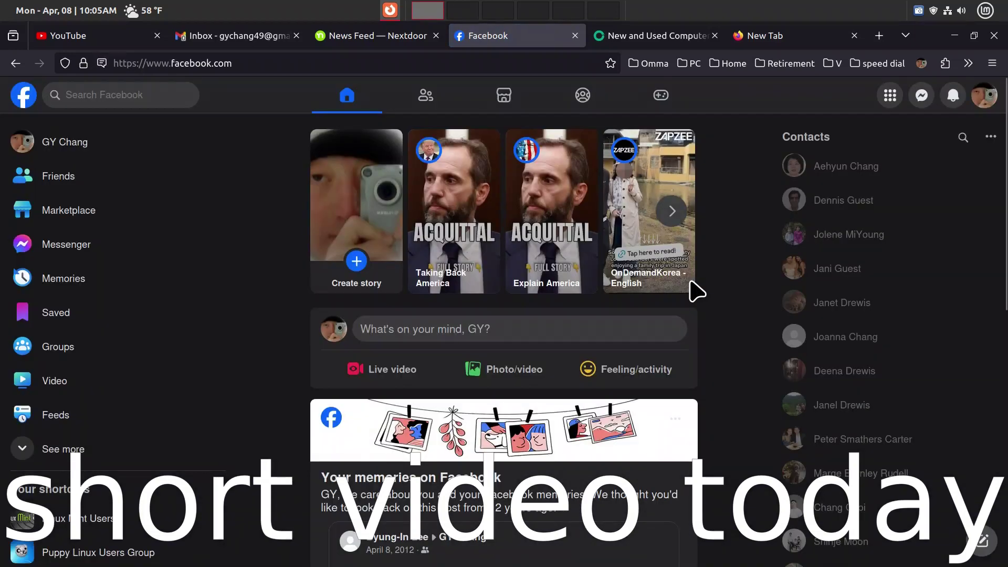
scroll(675, 315, down, 5)
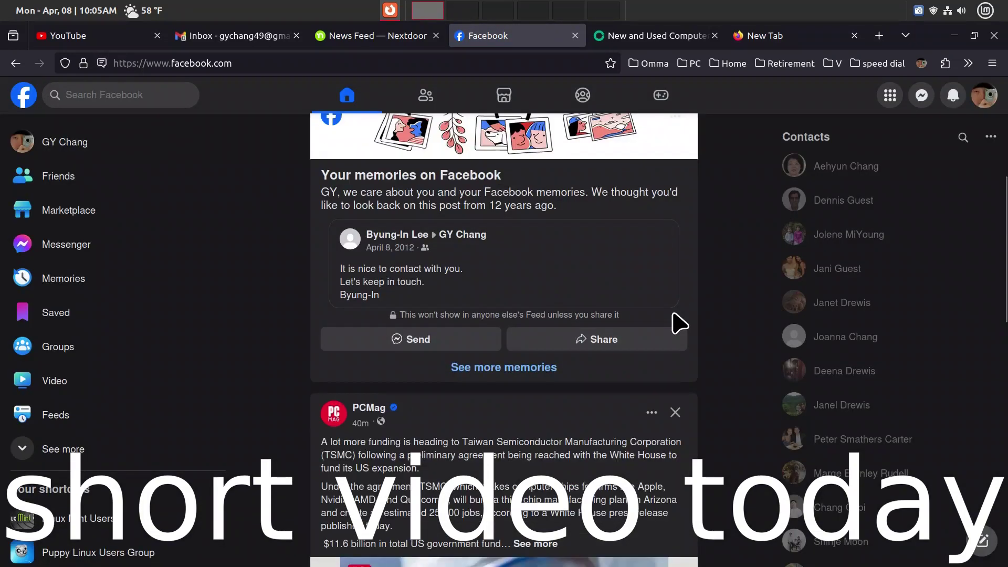
scroll(679, 324, down, 2)
scroll(679, 324, up, 8)
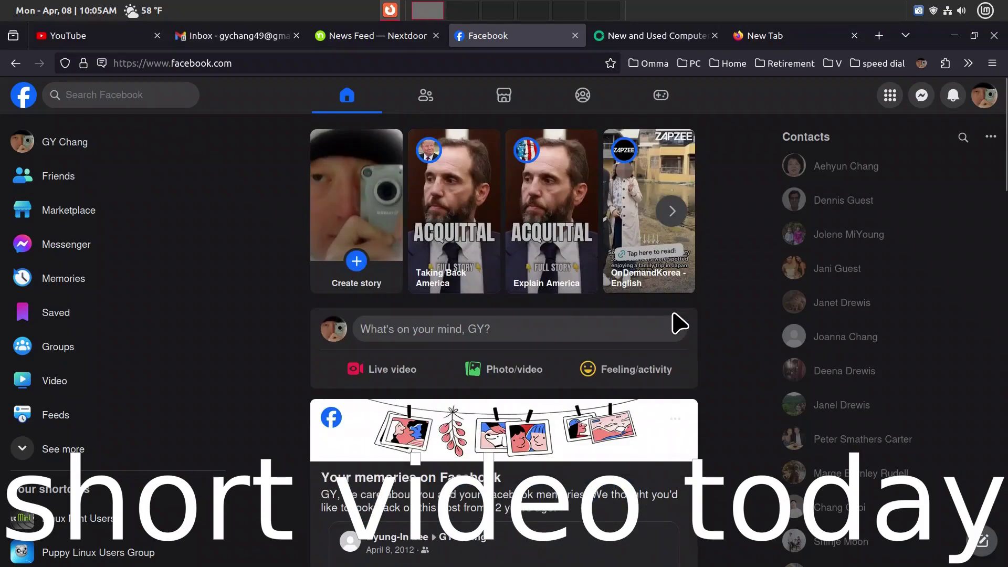
key(ctrl+Tab)
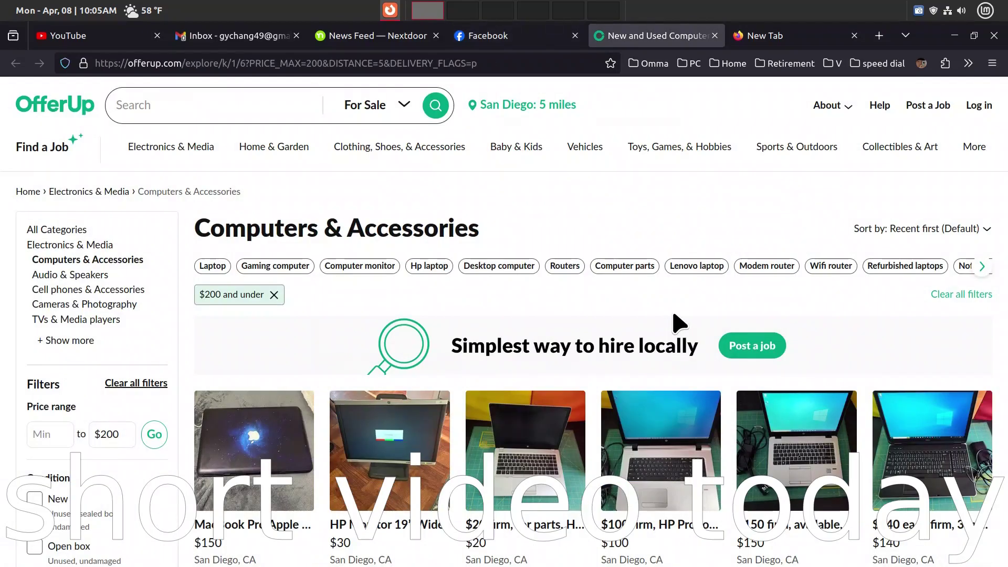